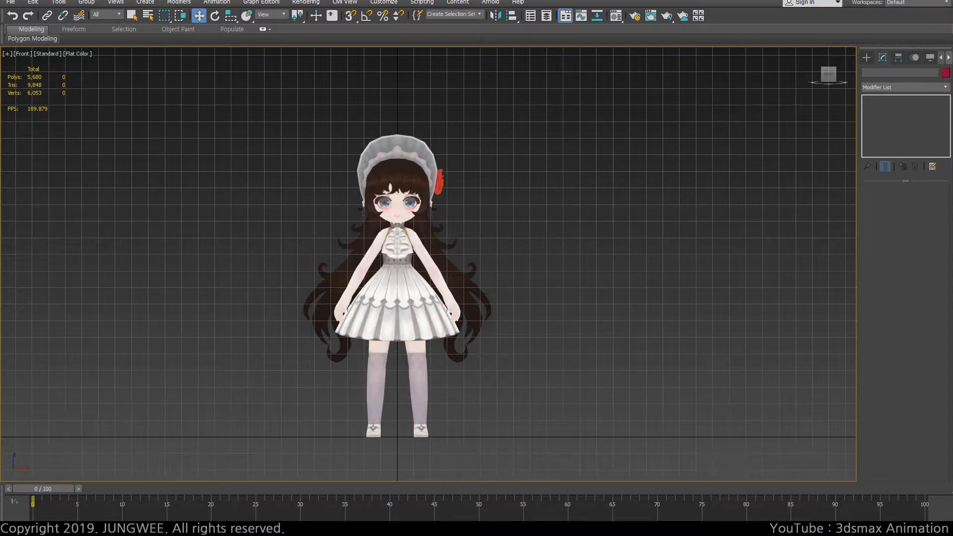
Pan the viewport so the character sits left and place the MAXScript Listener window beside it
drag(0, 182, 605, 181)
middle_drag(365, 252, 186, 251)
drag(538, 184, 478, 171)
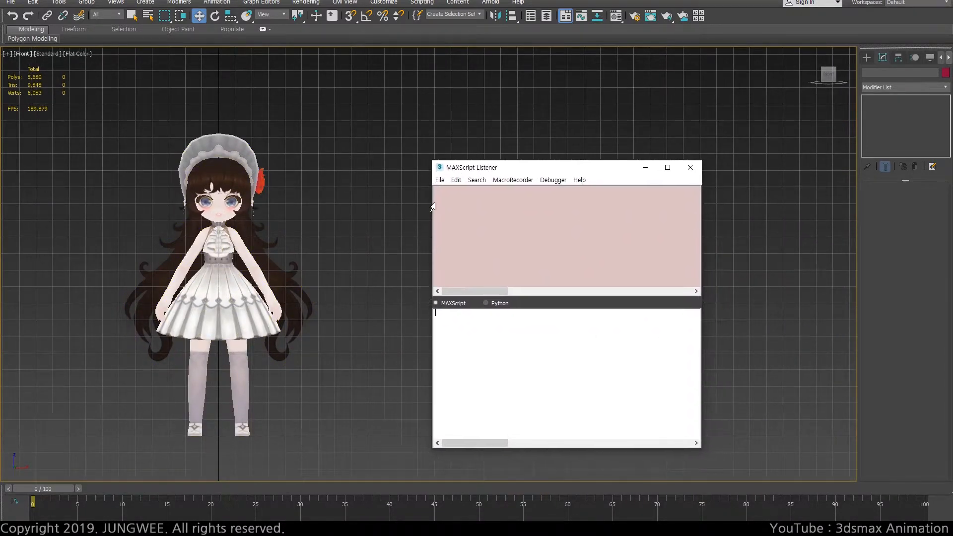
Switch to the Autodesk support article in the browser and copy preferences.enableTMCache from its solution section
click(238, 260)
key(alt+Tab)
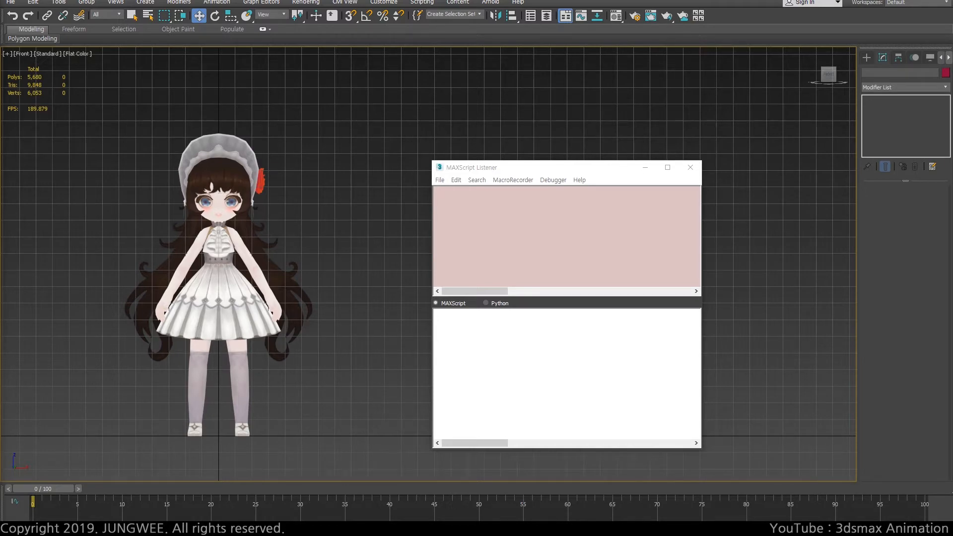
drag(0, 45, 452, 20)
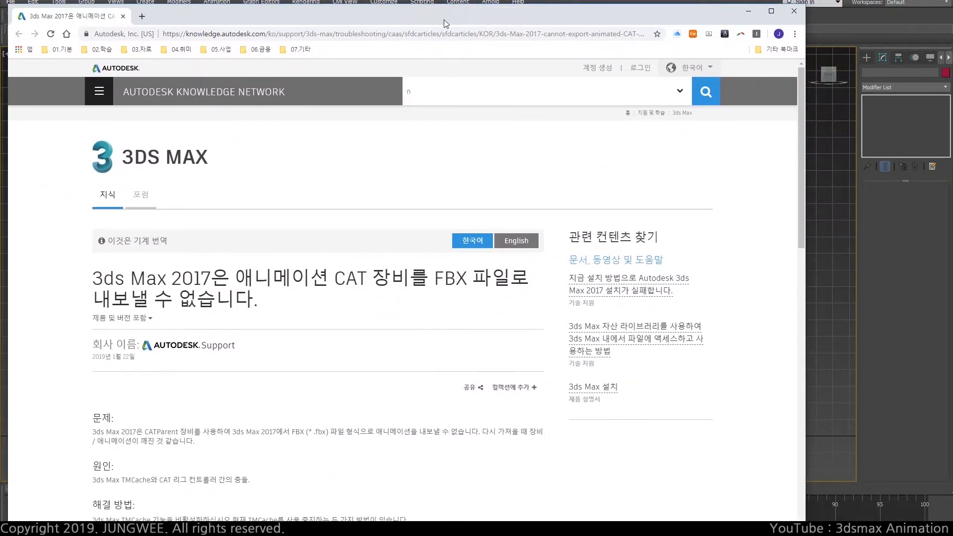
scroll(426, 247, down, 6)
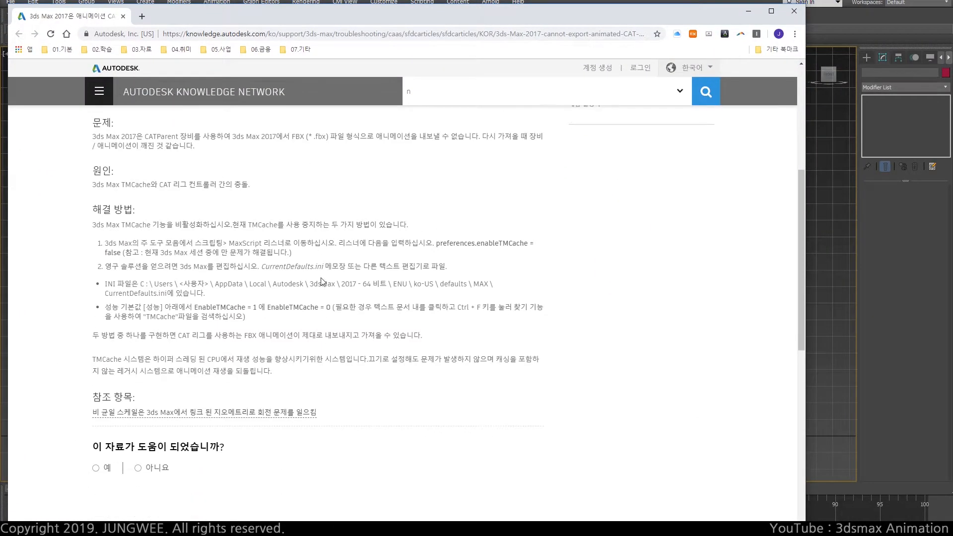
drag(437, 243, 534, 248)
key(ctrl+c)
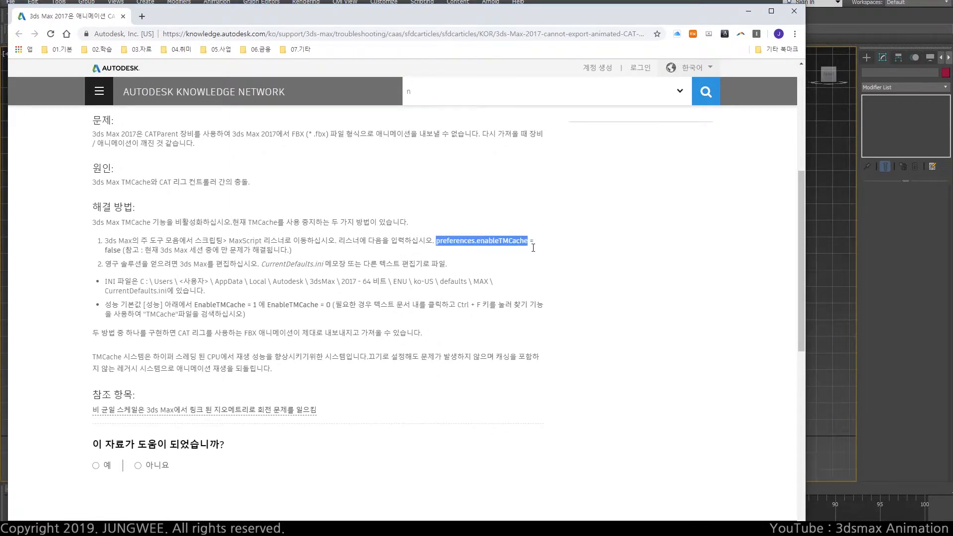
Paste the command into the MAXScript Listener and run preferences.enableTMCache = false
drag(567, 15, 0, 55)
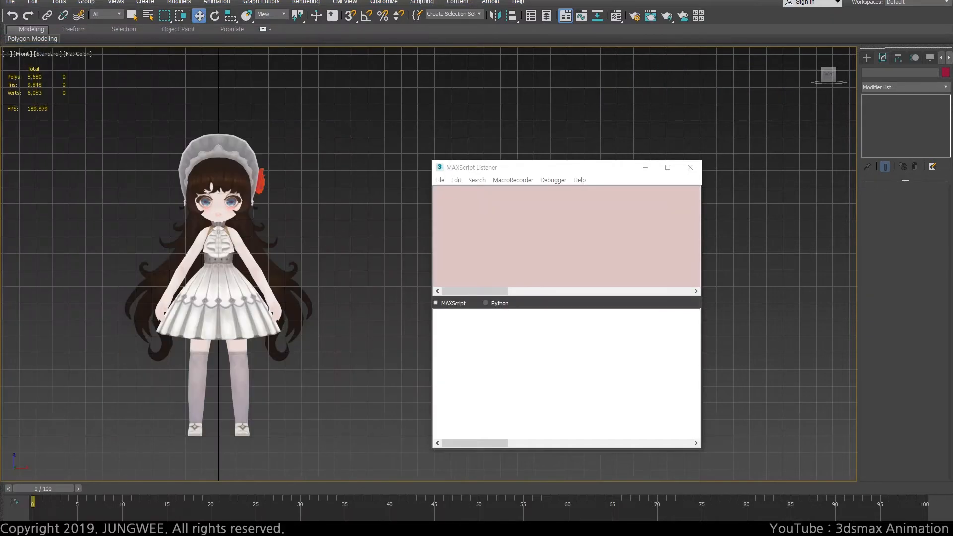
click(494, 235)
key(ctrl+v)
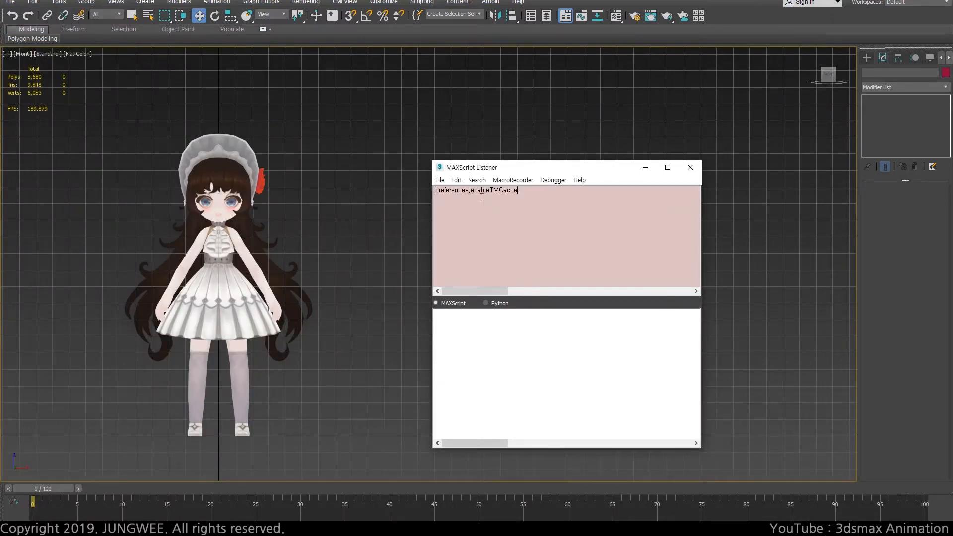
text(= 0)
key(Return)
text(alse)
key(Return)
click(556, 238)
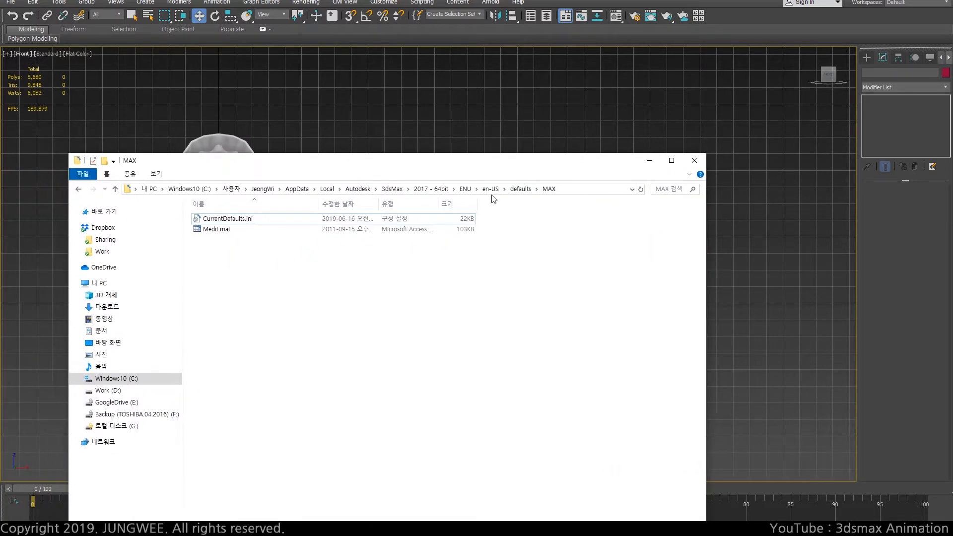
Open CurrentDefaults.ini from the 3dsMax 2017 - 64bit ENU en-US defaults MAX folder in Notepad
click(489, 186)
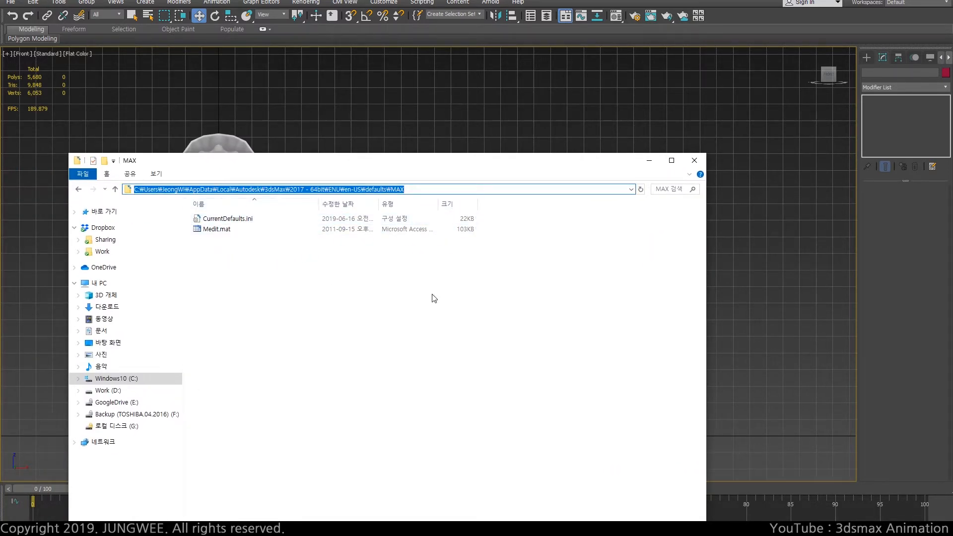
click(424, 388)
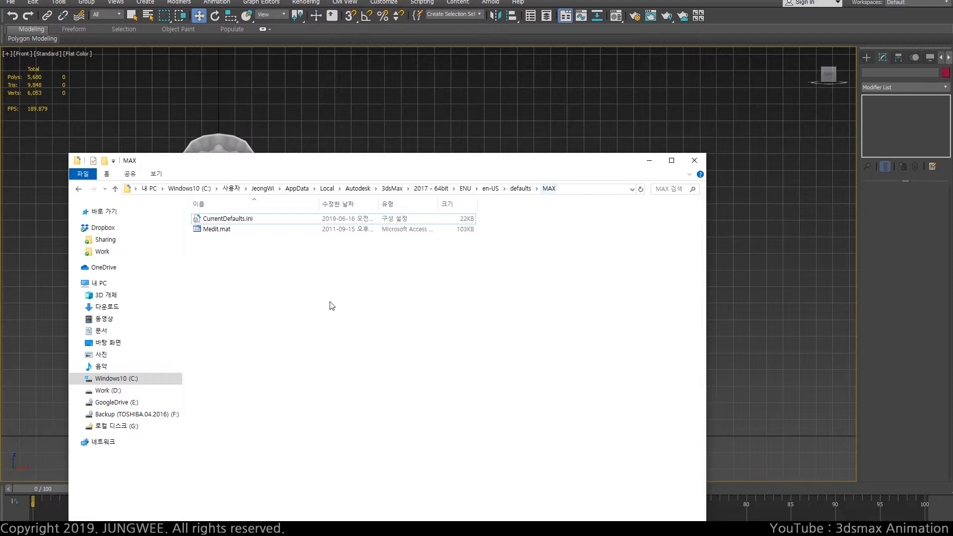
double_click(235, 223)
drag(454, 121, 454, 35)
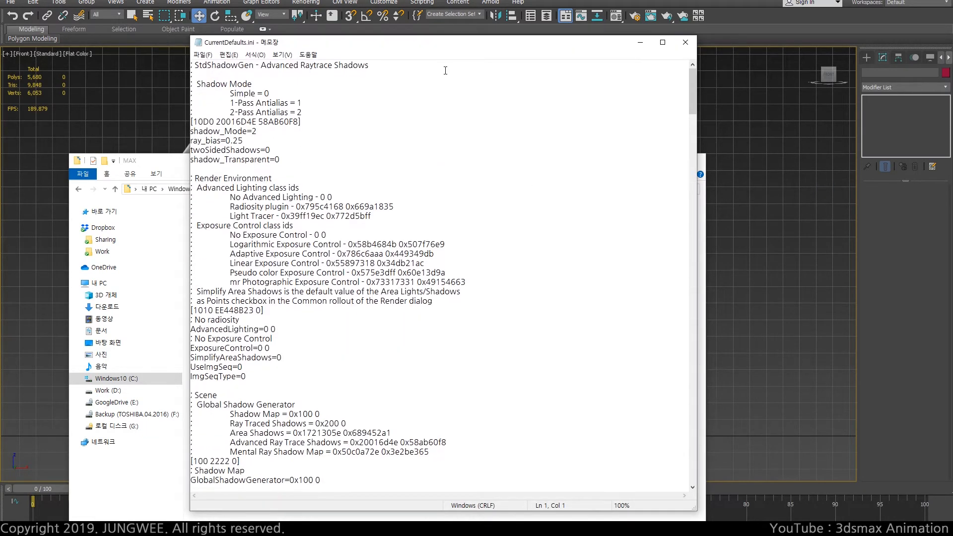
Search the ini file for the EnableTMCache entry
click(424, 148)
key(ctrl+f)
text(tmch)
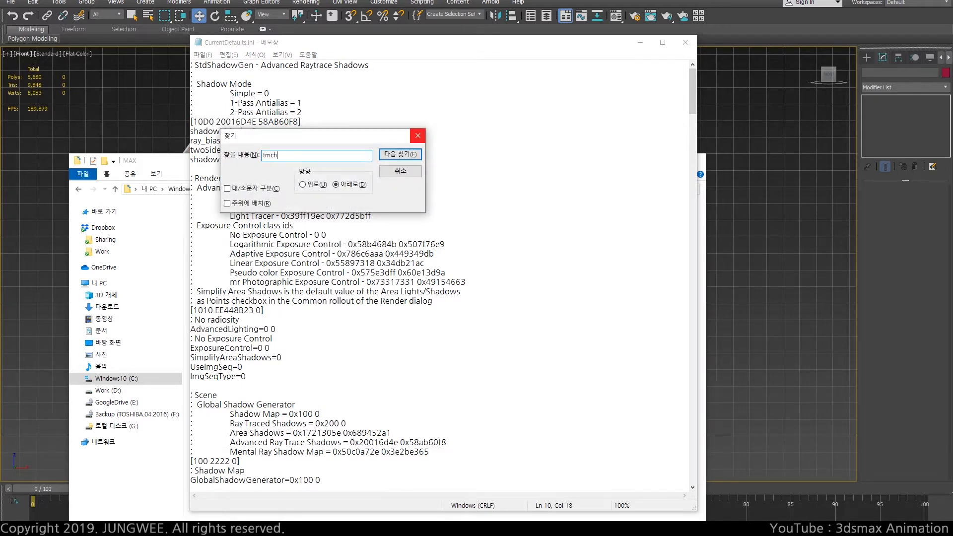
key(Return)
key(Return)
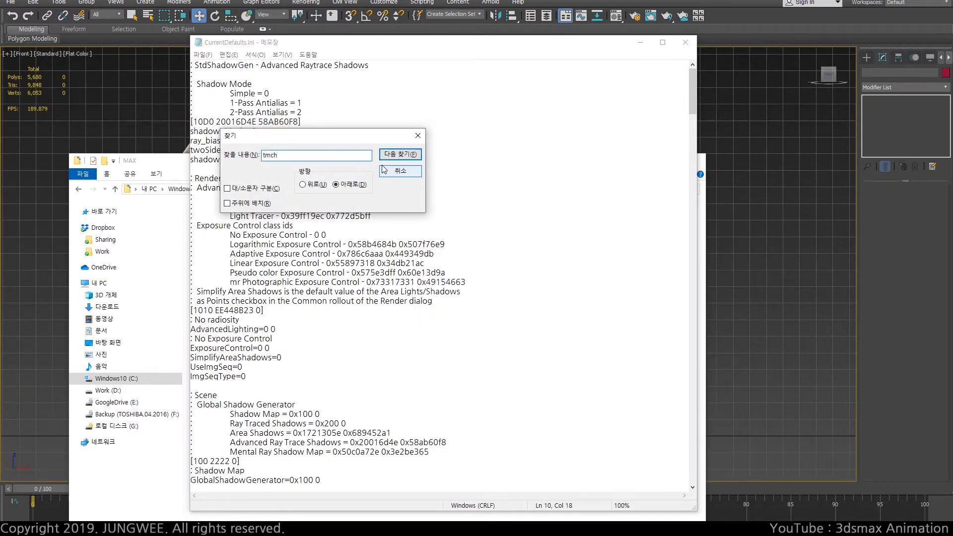
key(BackSpace)
text(a)
key(Return)
click(387, 170)
scroll(242, 287, down, 1)
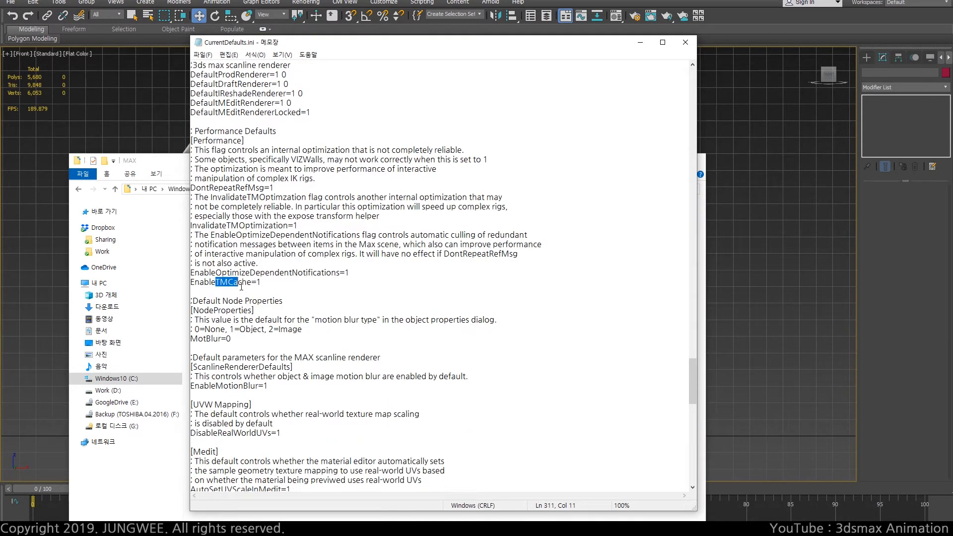
Close the CurrentDefaults.ini file and minimize the file explorer window
key(End)
click(684, 43)
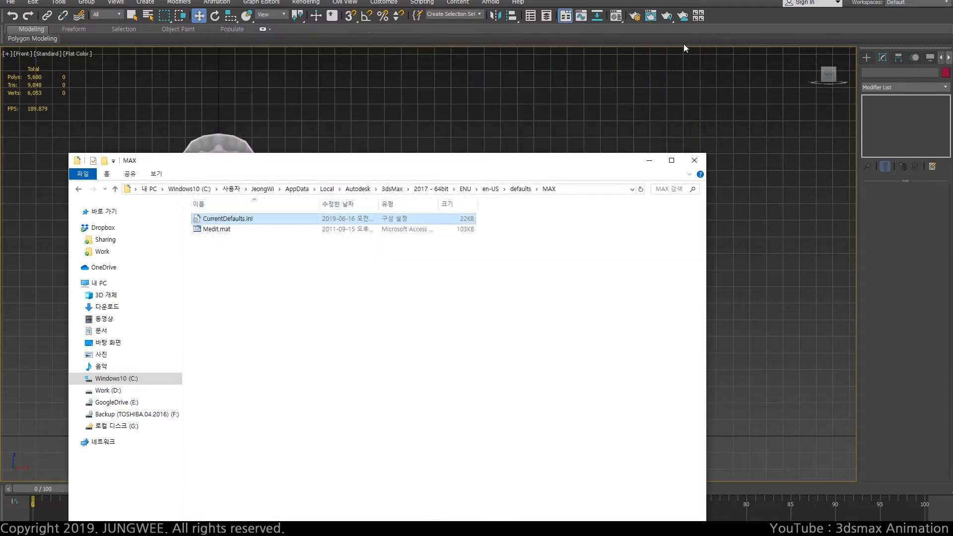
click(649, 160)
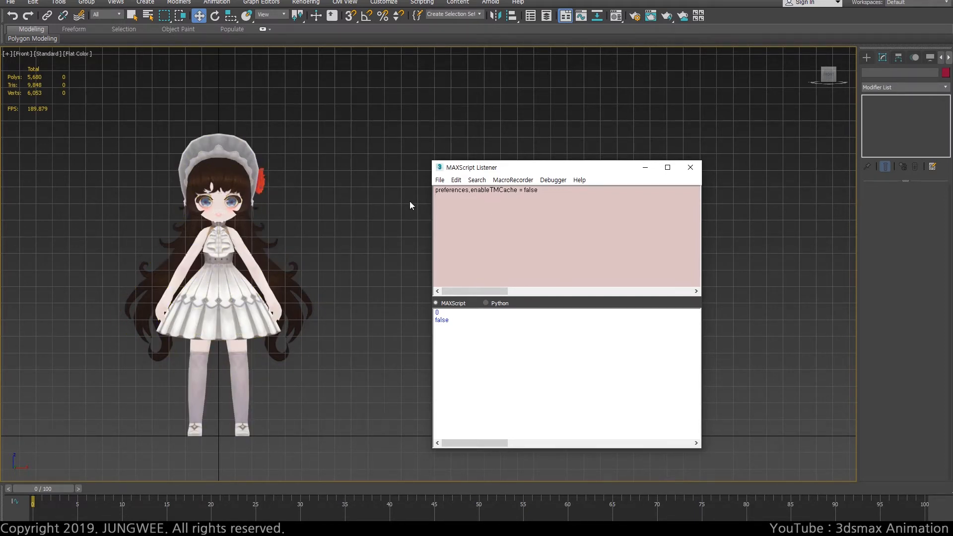
Close the MAXScript Listener and recenter the character in the viewport
click(645, 167)
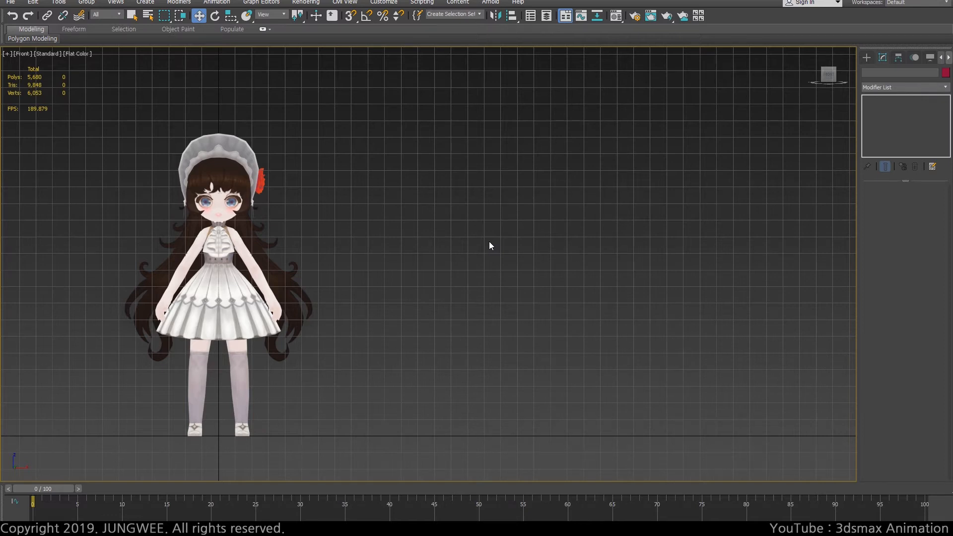
middle_drag(357, 253, 452, 248)
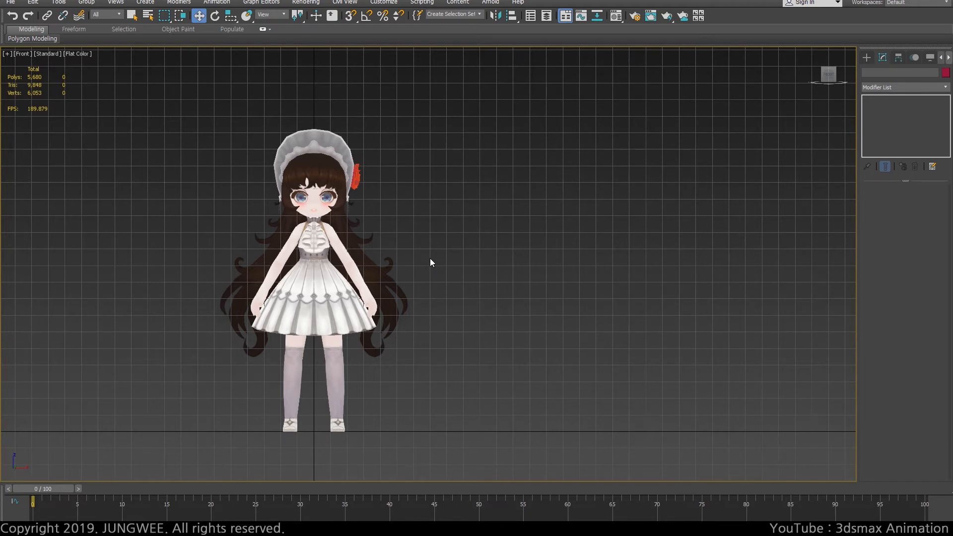